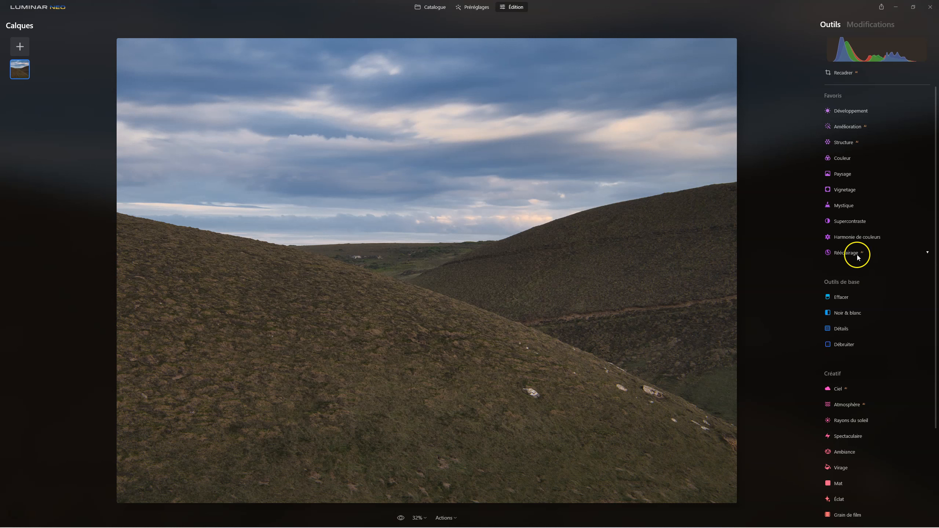
# Try the Rééclairage tool with Luminosité proche at 100 and a raised Profondeur, and reset both sliders
pyautogui.click(855, 253)
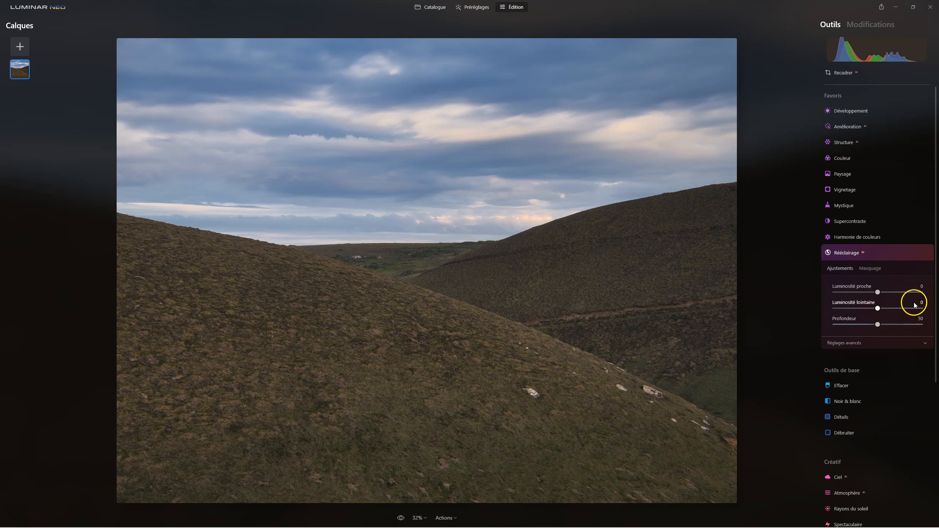
pyautogui.moveTo(879, 292); pyautogui.dragTo(936, 291)
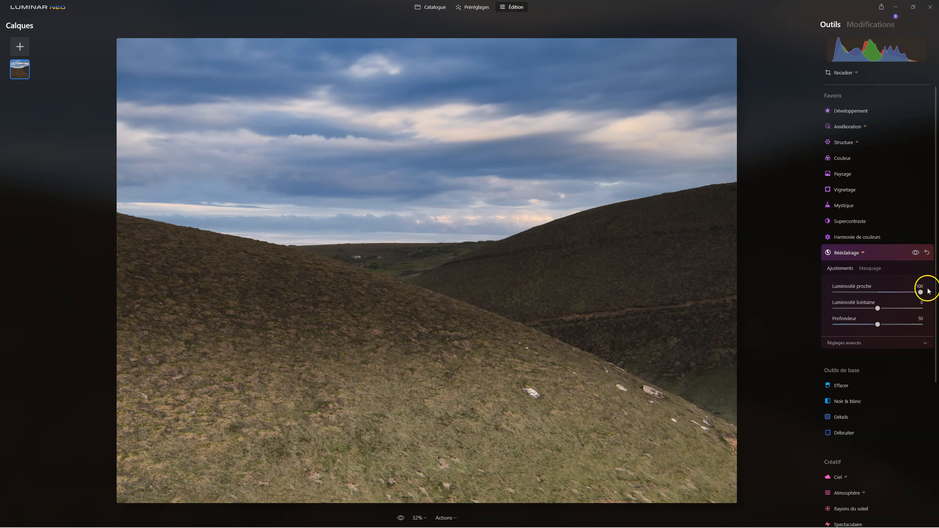
pyautogui.moveTo(877, 322); pyautogui.dragTo(936, 323)
pyautogui.moveTo(879, 324); pyautogui.dragTo(937, 325)
pyautogui.doubleClick(905, 325)
pyautogui.doubleClick(920, 292)
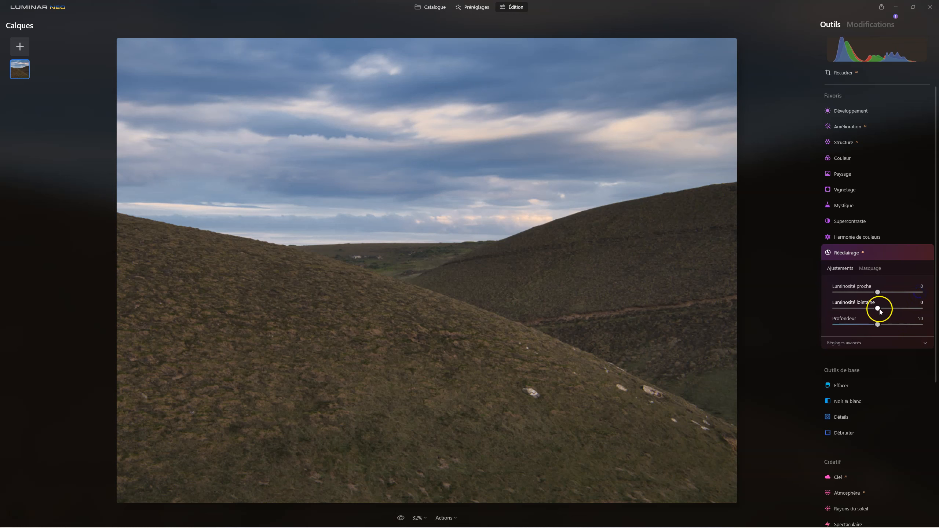
# Set Luminosité lointaine to 100 and Profondeur to 6 for the Rééclairage effect
pyautogui.moveTo(877, 308); pyautogui.dragTo(937, 307)
pyautogui.moveTo(879, 324); pyautogui.dragTo(842, 325)
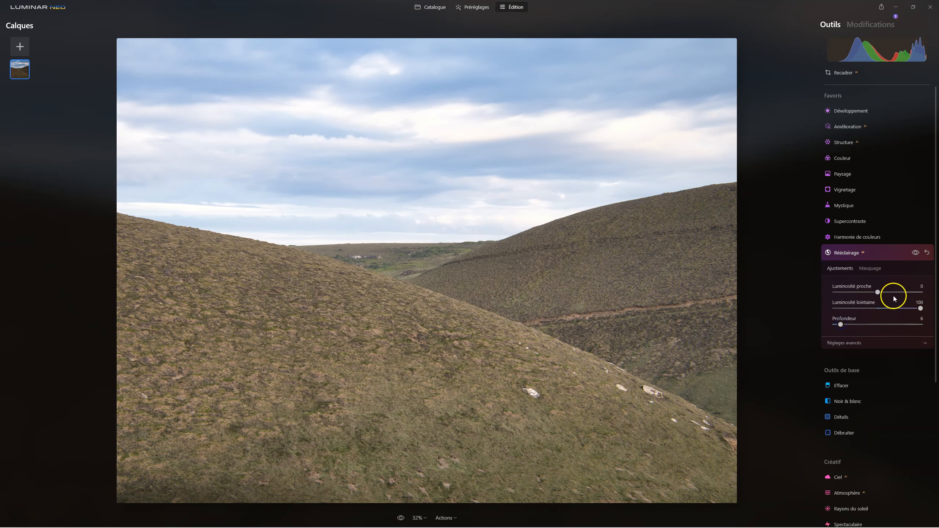
pyautogui.moveTo(921, 308)
pyautogui.mouseDown()
pyautogui.moveTo(882, 310)
pyautogui.moveTo(938, 307)
pyautogui.mouseUp()
# Limit the Rééclairage effect to the hills with the Montagnes AI mask
pyautogui.click(871, 269)
pyautogui.click(857, 316)
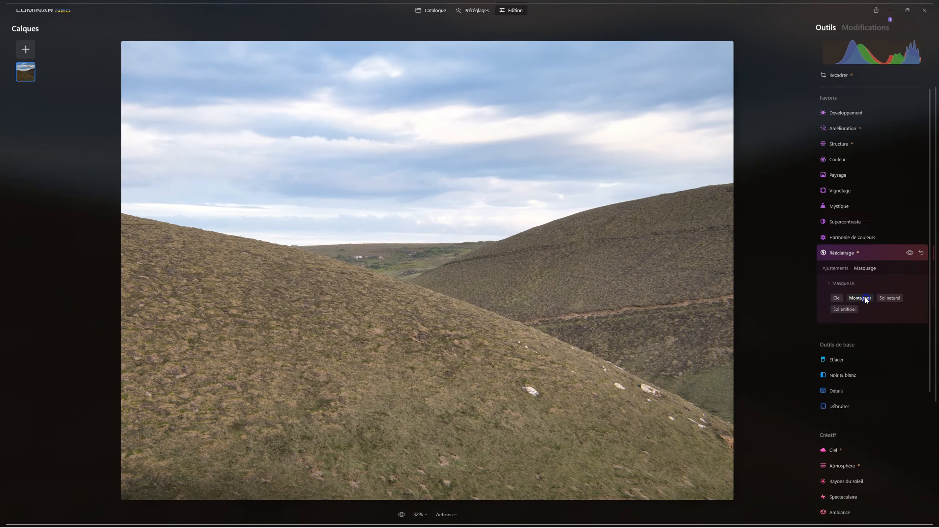
pyautogui.click(865, 298)
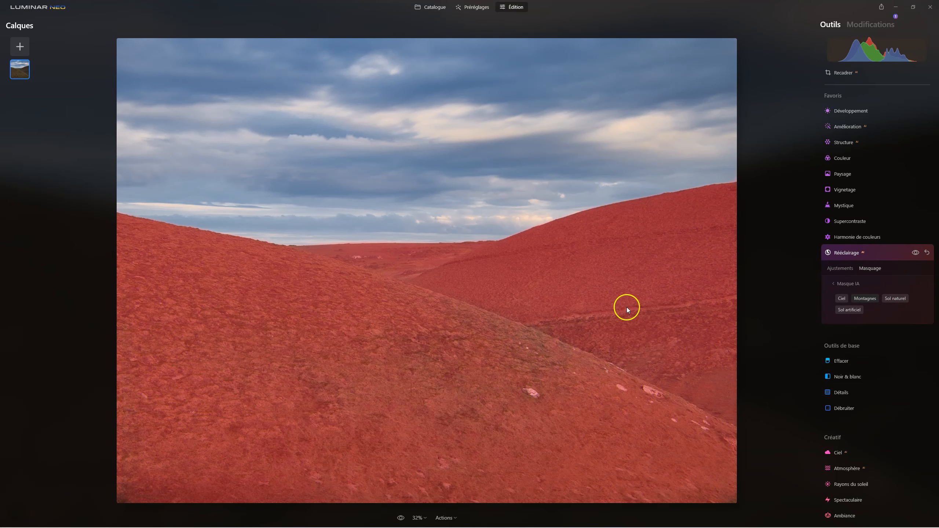
# Try the masked relighting with Luminosité lointaine at 49 and Profondeur at 37
pyautogui.click(842, 269)
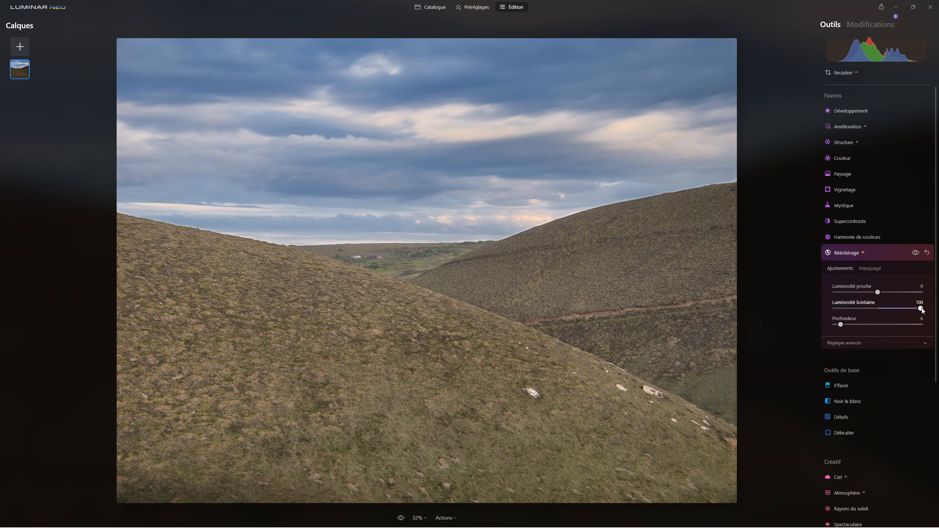
pyautogui.moveTo(922, 309); pyautogui.dragTo(903, 309)
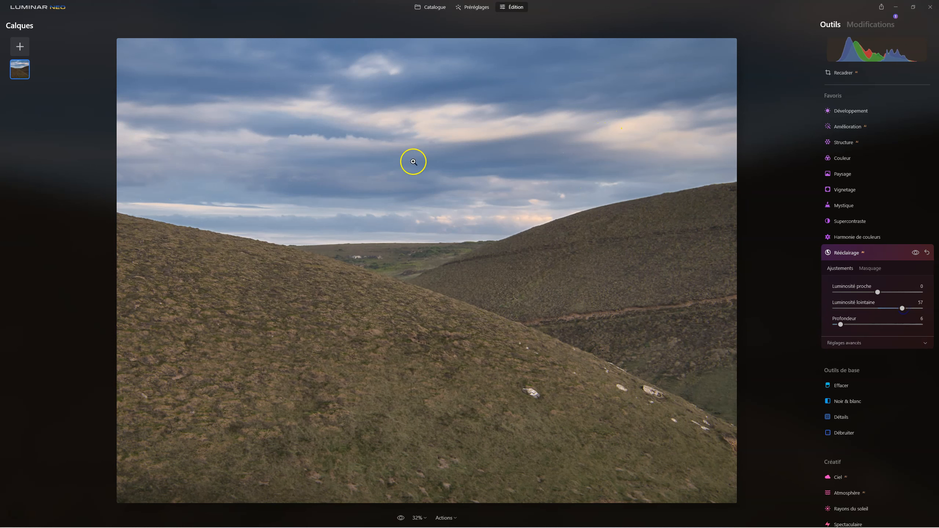
pyautogui.moveTo(902, 308)
pyautogui.mouseDown()
pyautogui.moveTo(877, 308)
pyautogui.moveTo(899, 308)
pyautogui.mouseUp()
pyautogui.moveTo(841, 325); pyautogui.dragTo(868, 325)
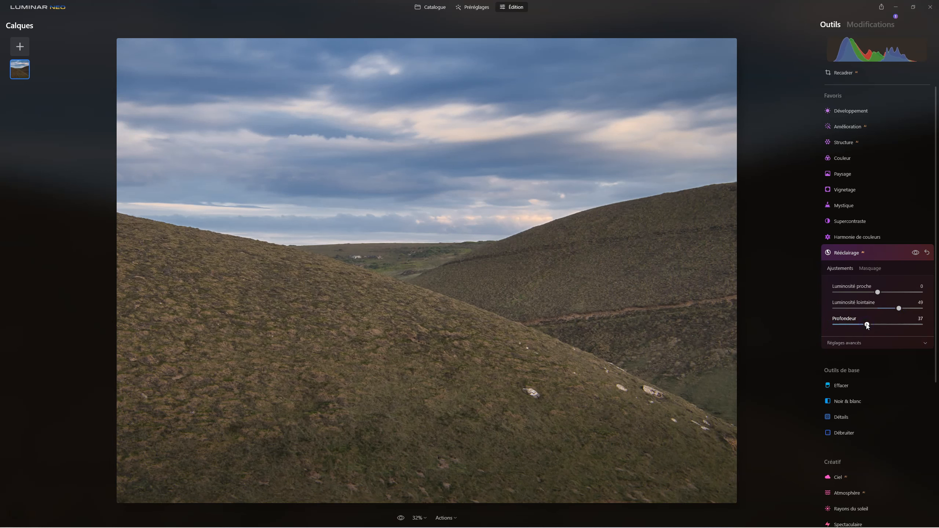
# Set Profondeur to 0 and Luminosité lointaine to 100 for the masked hills
pyautogui.moveTo(899, 309); pyautogui.dragTo(814, 326)
pyautogui.click(866, 325)
pyautogui.moveTo(905, 312); pyautogui.dragTo(931, 309)
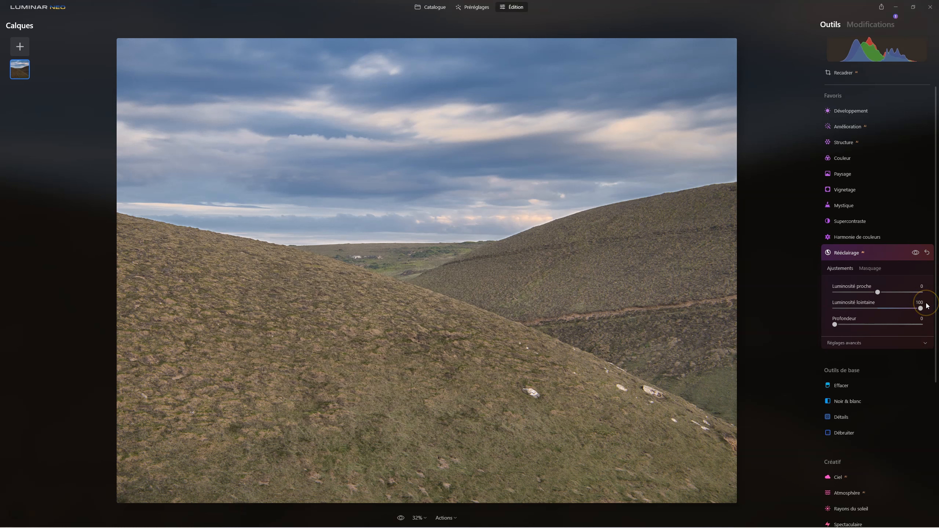
# Partially erase the Rééclairage mask over the hills with the brush in Effacer mode, and compare the image with the effect off and on
pyautogui.click(870, 268)
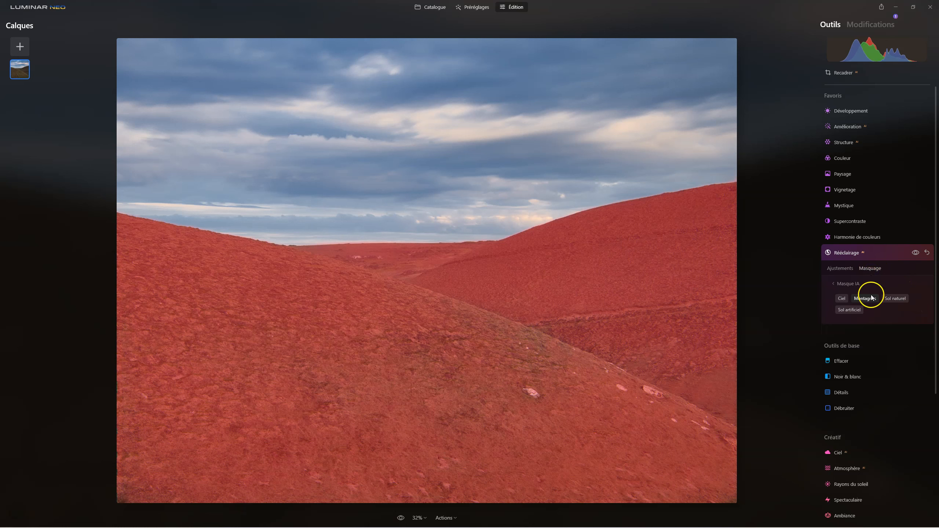
pyautogui.click(850, 284)
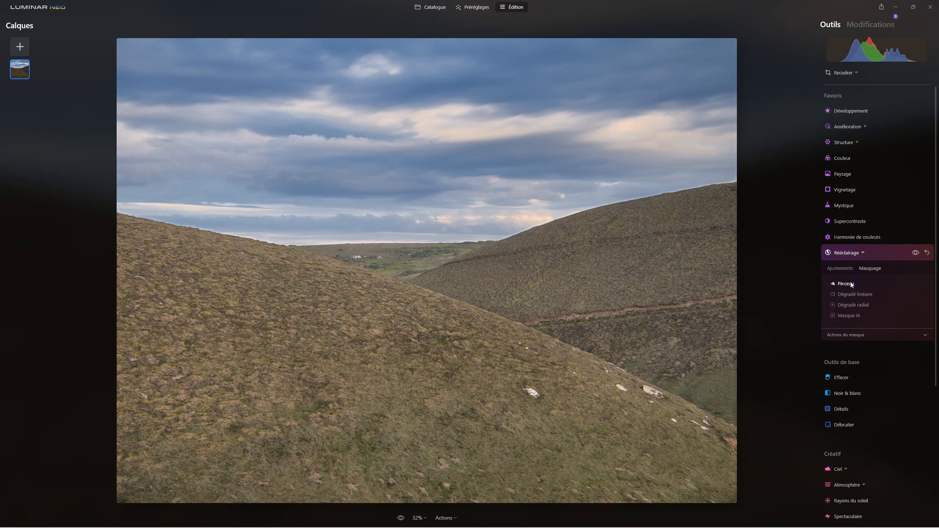
pyautogui.click(851, 283)
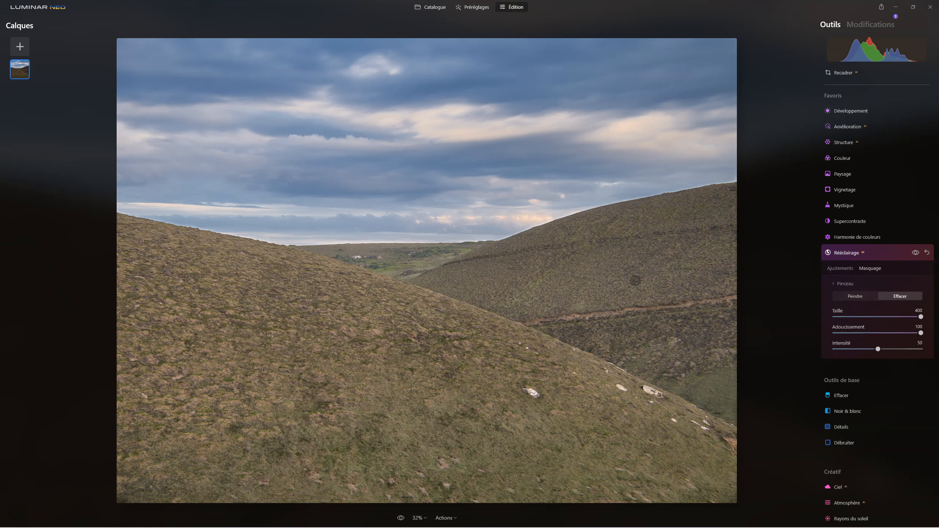
pyautogui.click(419, 518)
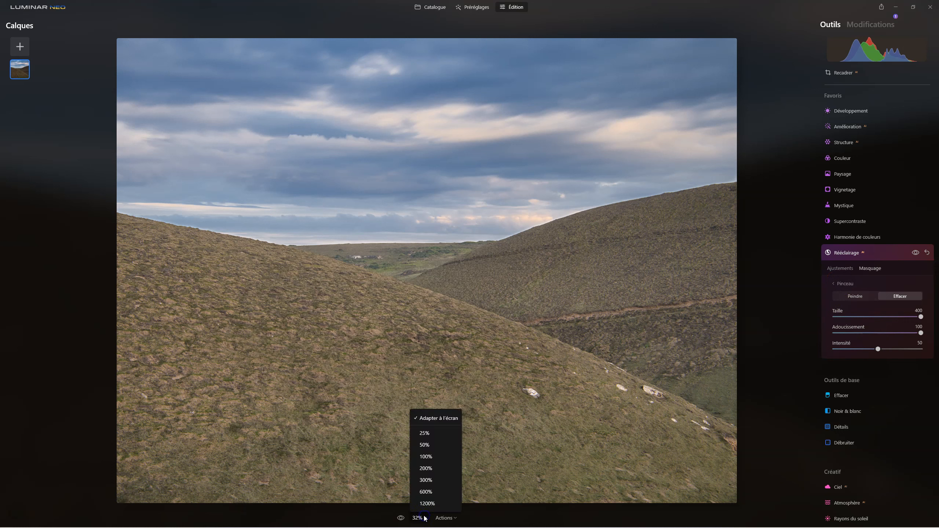
pyautogui.click(422, 432)
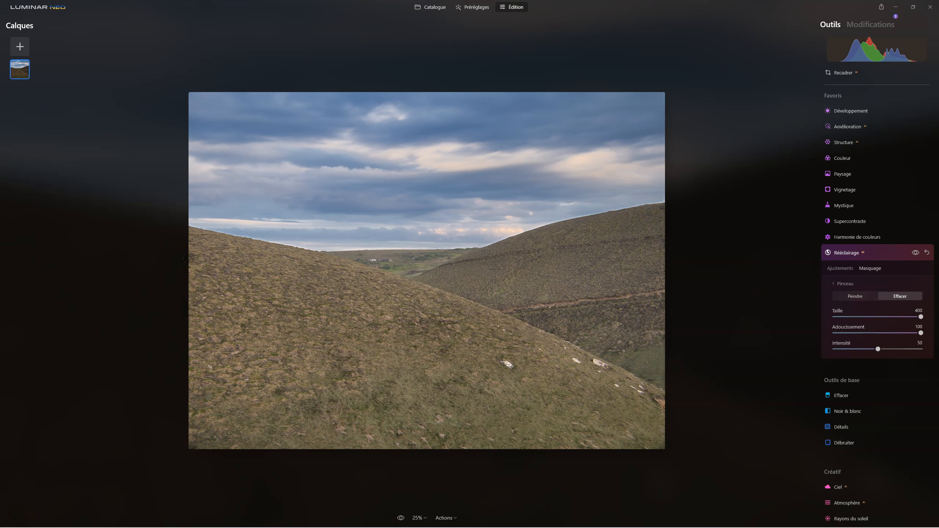
pyautogui.moveTo(189, 258)
pyautogui.mouseDown()
pyautogui.moveTo(390, 271)
pyautogui.moveTo(695, 272)
pyautogui.moveTo(707, 262)
pyautogui.moveTo(175, 390)
pyautogui.moveTo(314, 411)
pyautogui.moveTo(836, 411)
pyautogui.mouseUp()
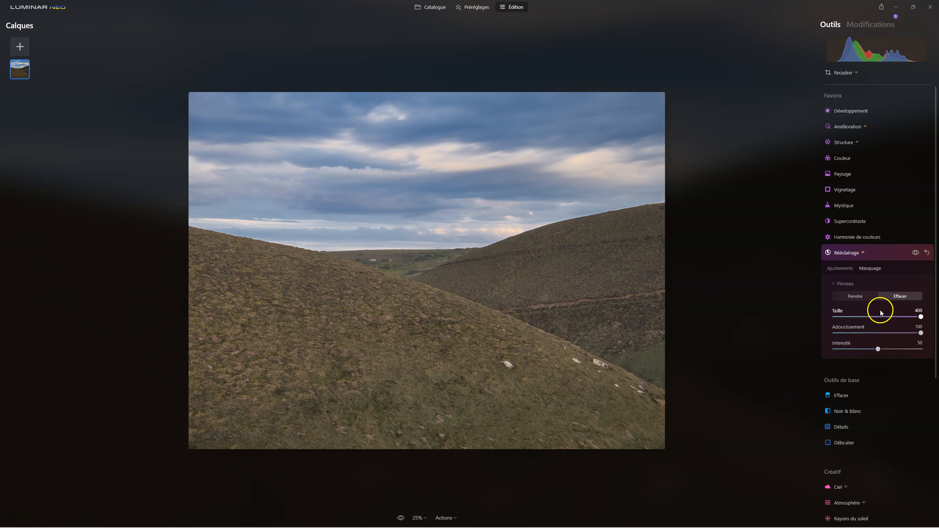
pyautogui.click(917, 253)
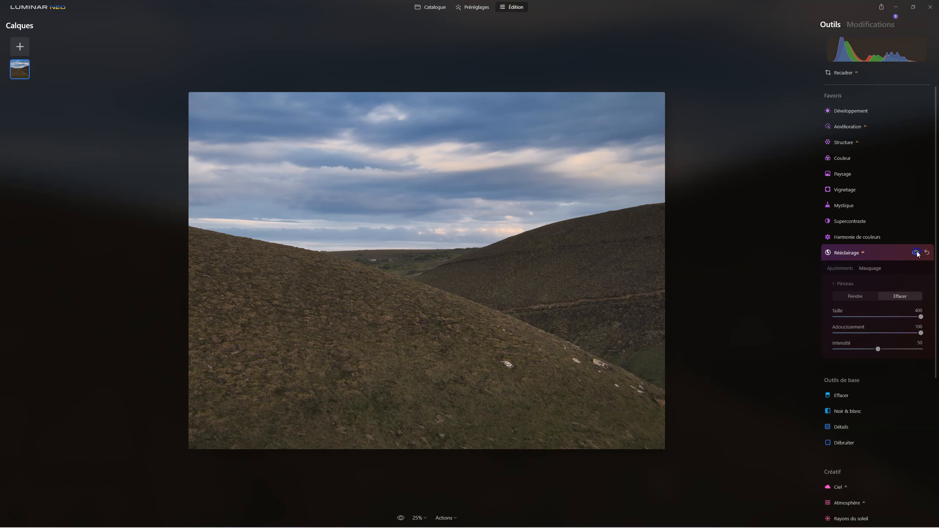
pyautogui.click(916, 253)
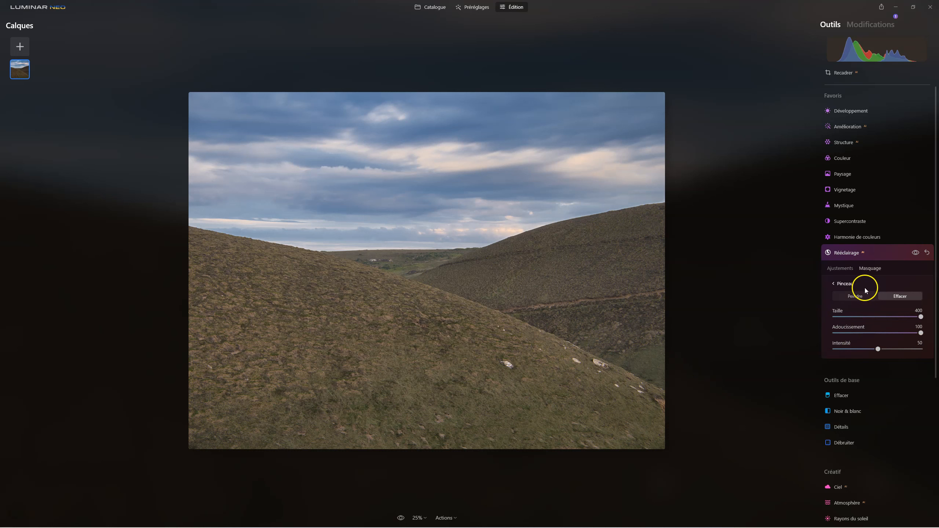
# Fit the photo to the screen, set Luminosité lointaine to 100 and Profondeur to 27, and compare before and after
pyautogui.click(844, 283)
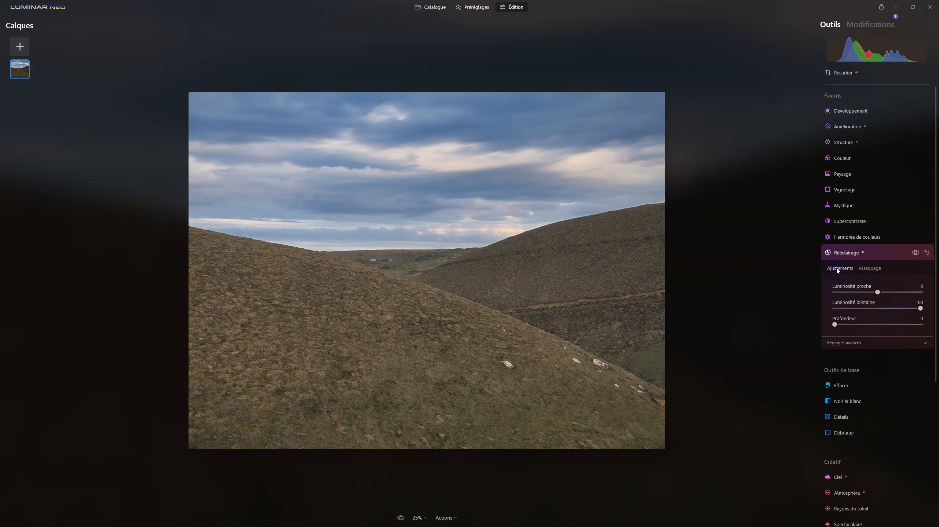
pyautogui.click(424, 519)
pyautogui.click(431, 418)
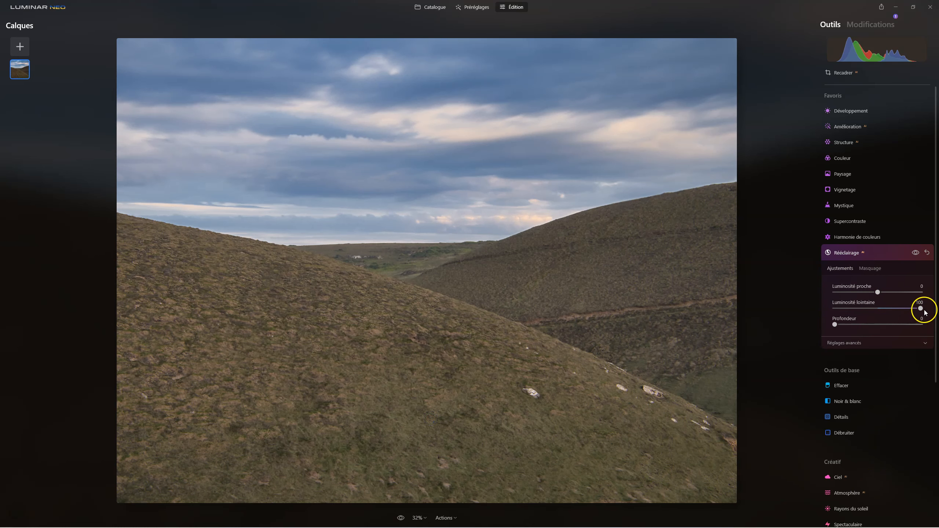
pyautogui.moveTo(907, 313); pyautogui.dragTo(937, 310)
pyautogui.moveTo(921, 309)
pyautogui.mouseDown()
pyautogui.moveTo(874, 311)
pyautogui.moveTo(938, 312)
pyautogui.moveTo(871, 310)
pyautogui.moveTo(927, 314)
pyautogui.moveTo(874, 313)
pyautogui.moveTo(917, 310)
pyautogui.mouseUp()
pyautogui.moveTo(834, 325)
pyautogui.mouseDown()
pyautogui.moveTo(883, 325)
pyautogui.moveTo(859, 325)
pyautogui.mouseUp()
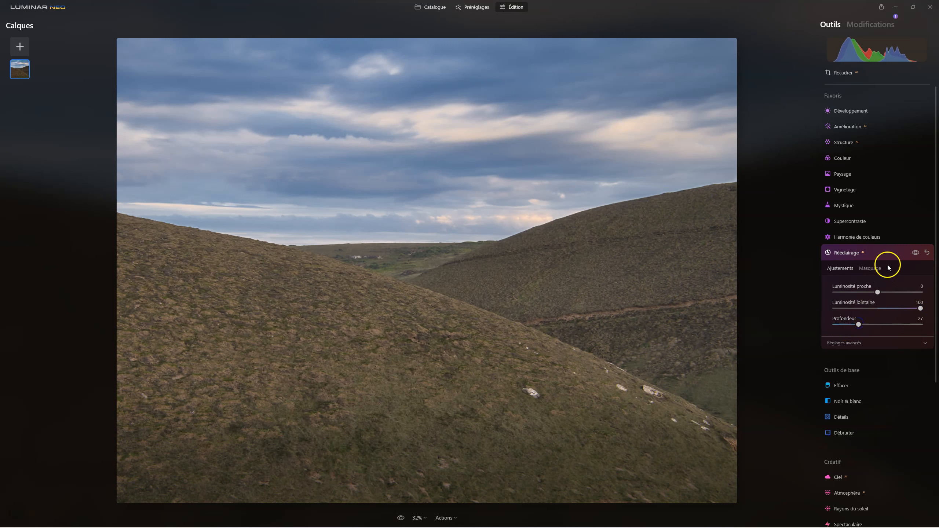
pyautogui.click(917, 253)
pyautogui.click(917, 255)
pyautogui.doubleClick(918, 255)
# Set Profondeur to 10, compare the effect off and on, and close the Rééclairage tool
pyautogui.moveTo(858, 324); pyautogui.dragTo(848, 325)
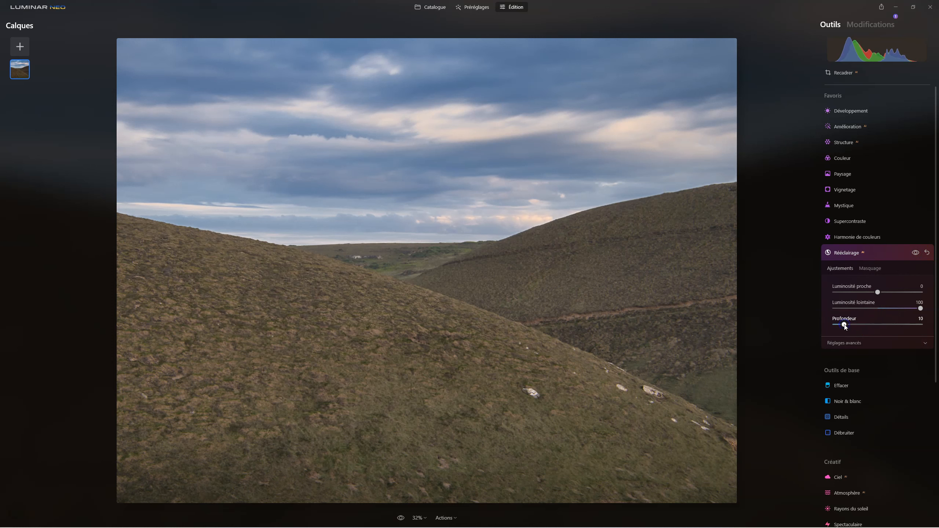
pyautogui.click(917, 254)
pyautogui.click(916, 254)
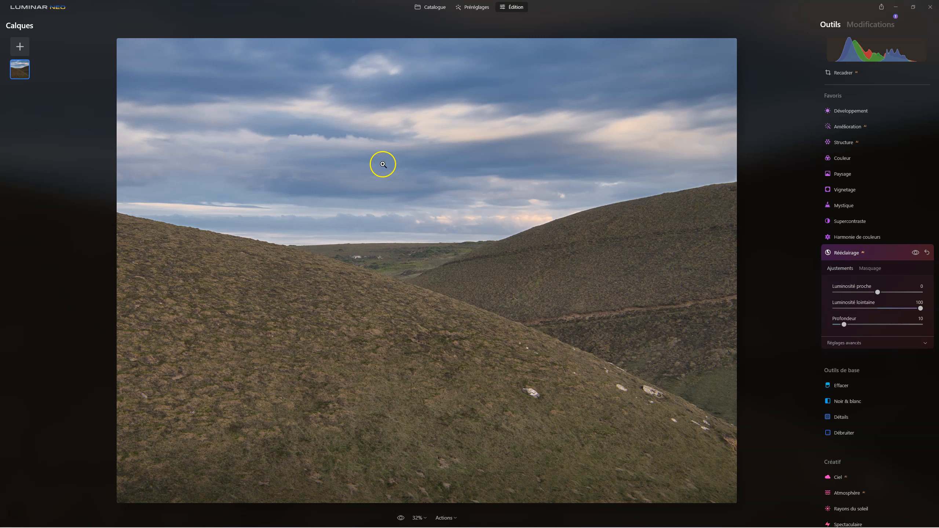
pyautogui.click(851, 253)
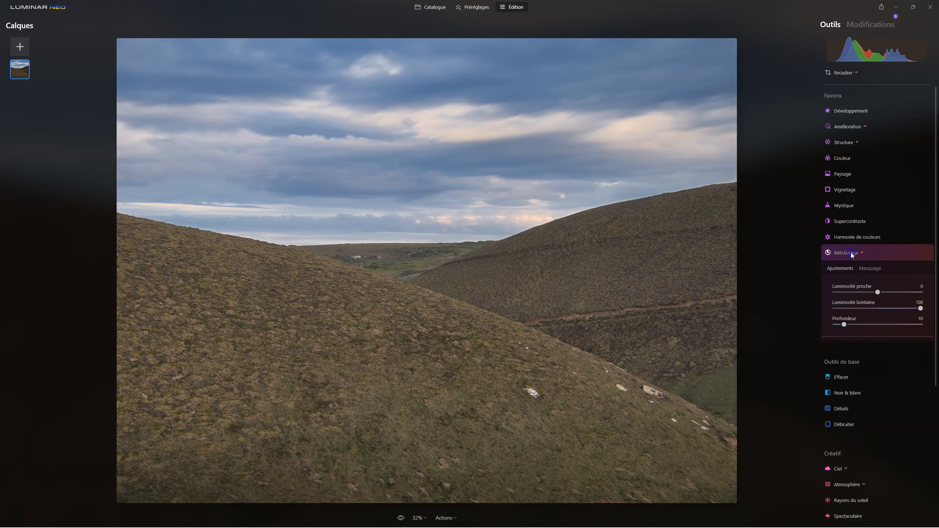
# Copy the mask of the applied Rééclairage modification and check its coverage with the mask overlay
pyautogui.click(881, 25)
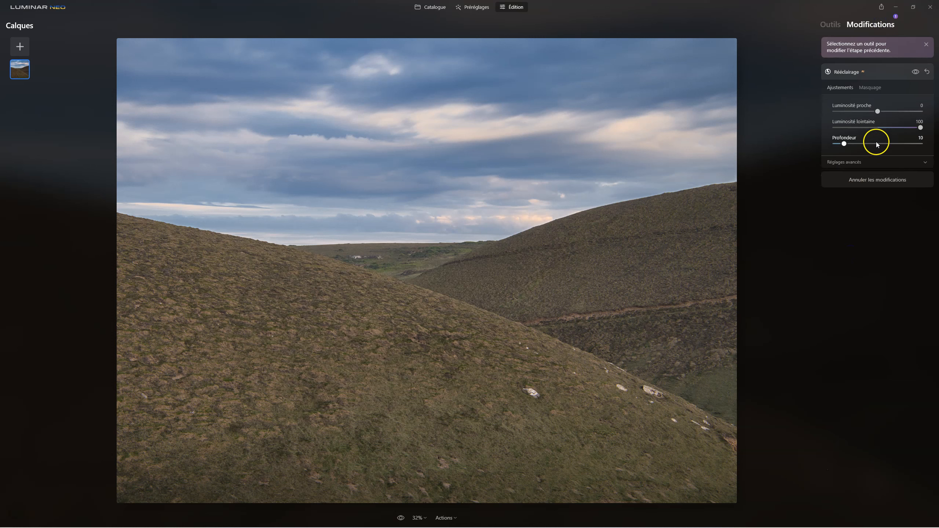
pyautogui.click(873, 88)
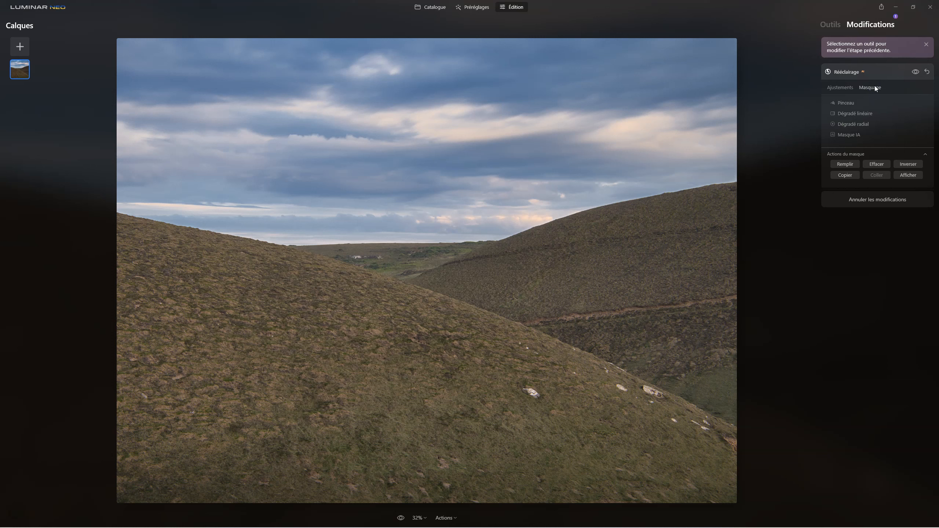
pyautogui.click(841, 177)
pyautogui.click(903, 174)
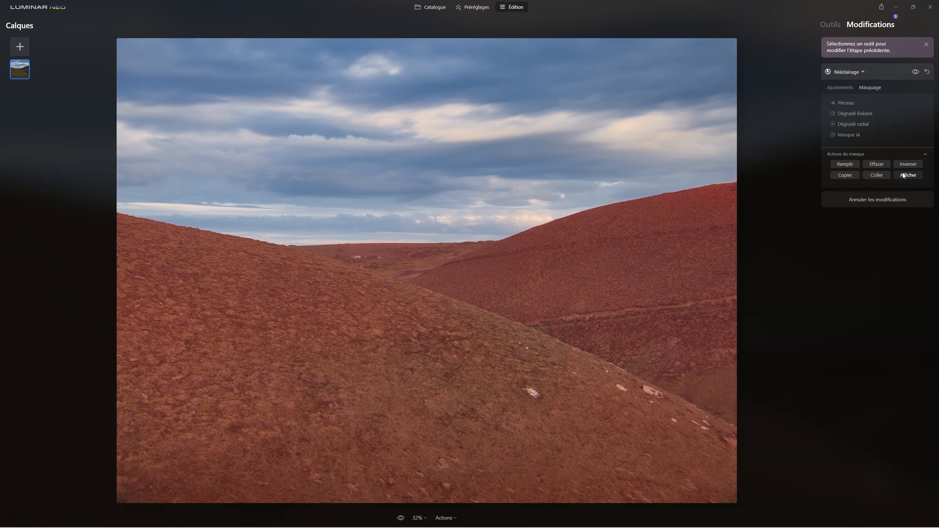
pyautogui.click(903, 173)
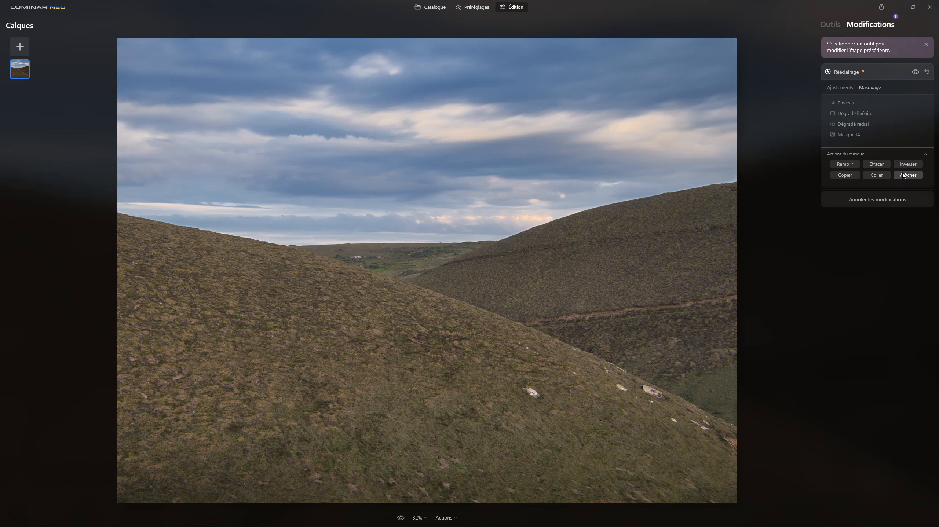
# Paste the copied mask into a new Rééclairage adjustment and invert it with the mask overlay shown
pyautogui.click(830, 24)
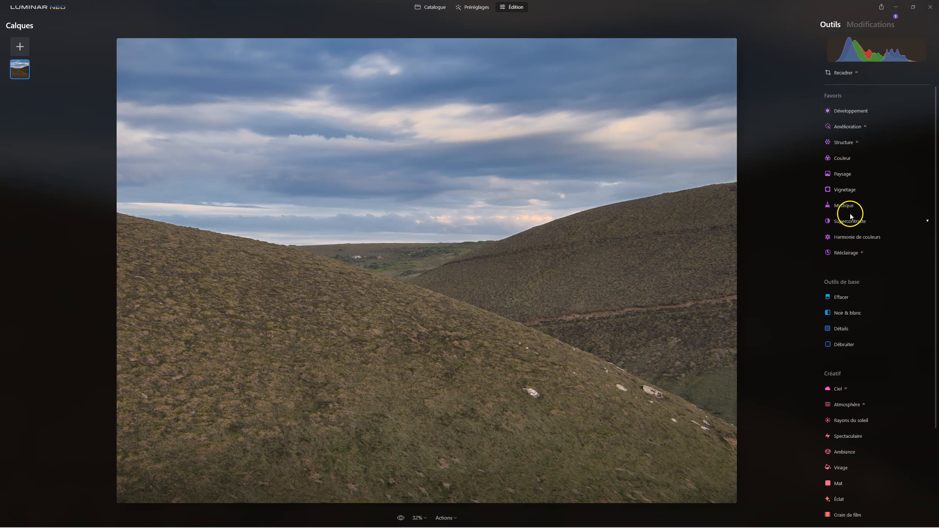
pyautogui.click(847, 253)
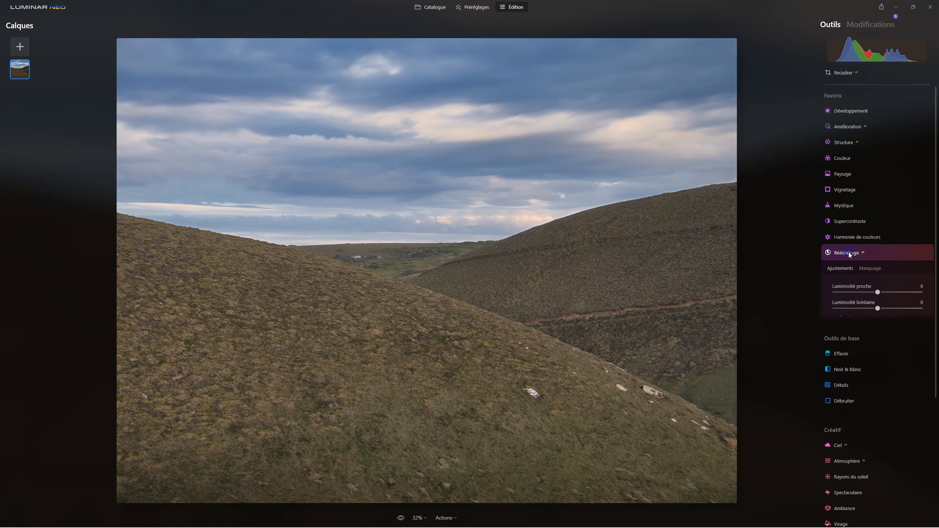
pyautogui.click(865, 269)
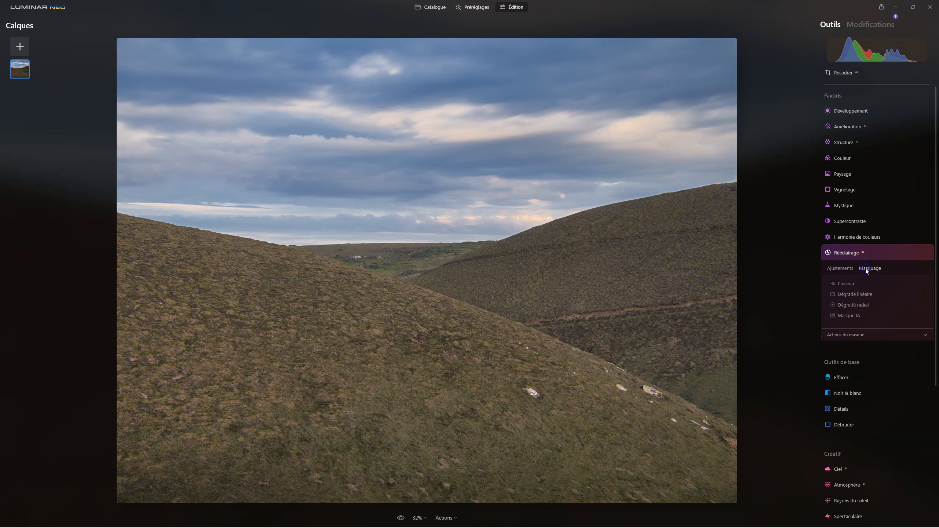
pyautogui.click(847, 336)
pyautogui.click(886, 357)
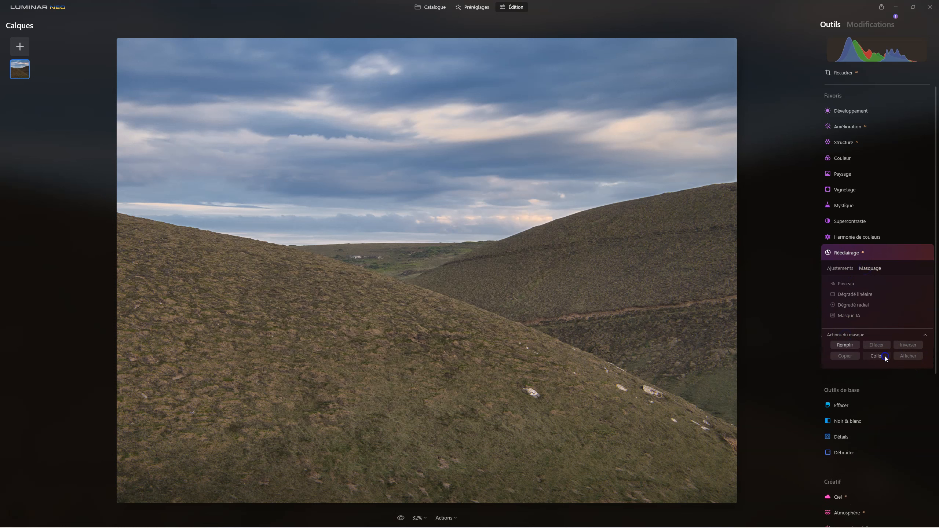
pyautogui.click(906, 357)
pyautogui.click(906, 346)
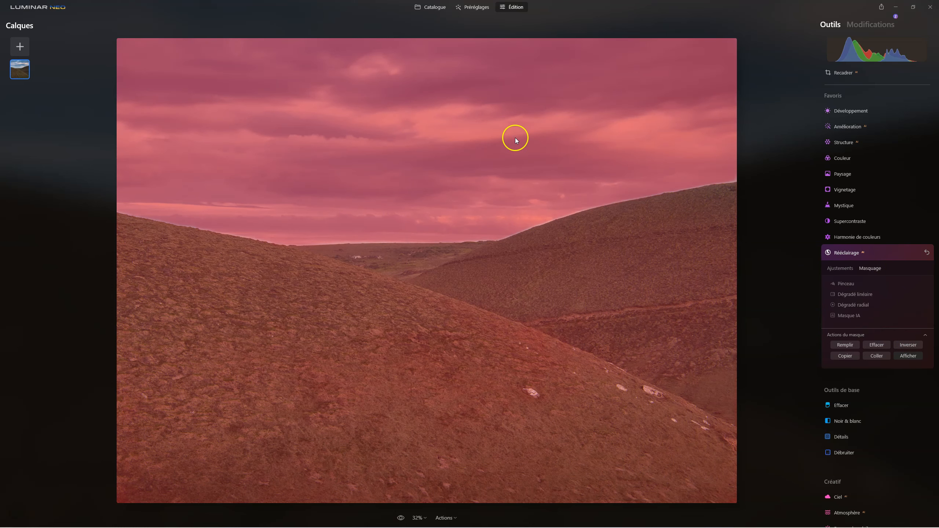
# Apply the Montagnes AI mask selection to the inverted mask of the new Rééclairage adjustment
pyautogui.click(848, 316)
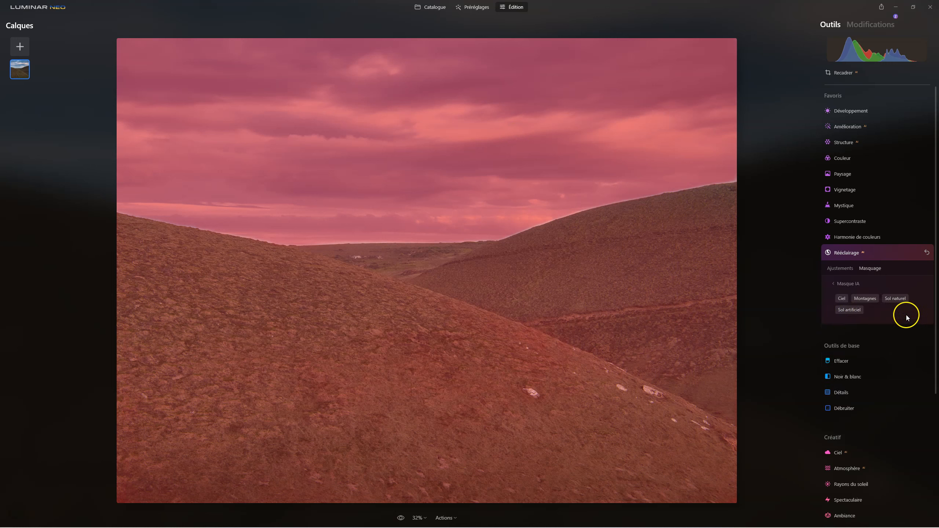
pyautogui.click(866, 300)
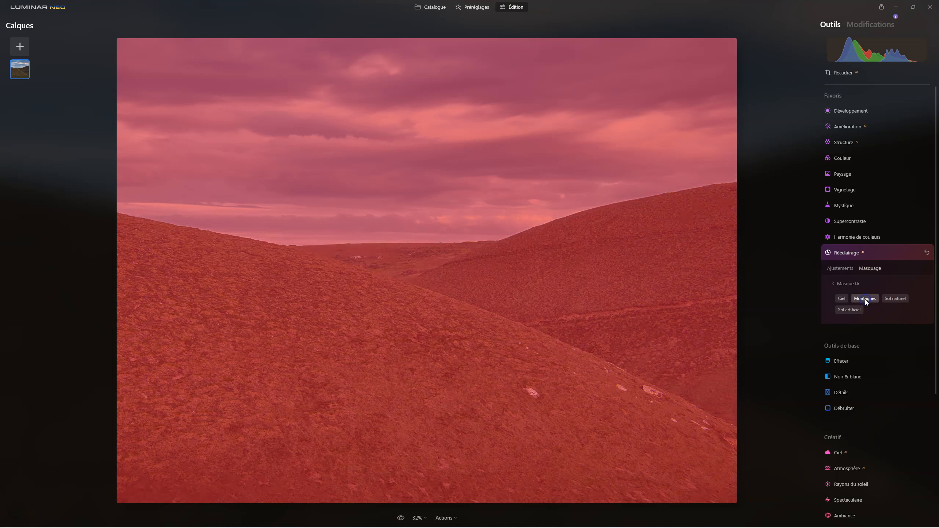
# Remove the Montagnes area from the new Rééclairage mask and return to its adjustments
pyautogui.click(866, 300)
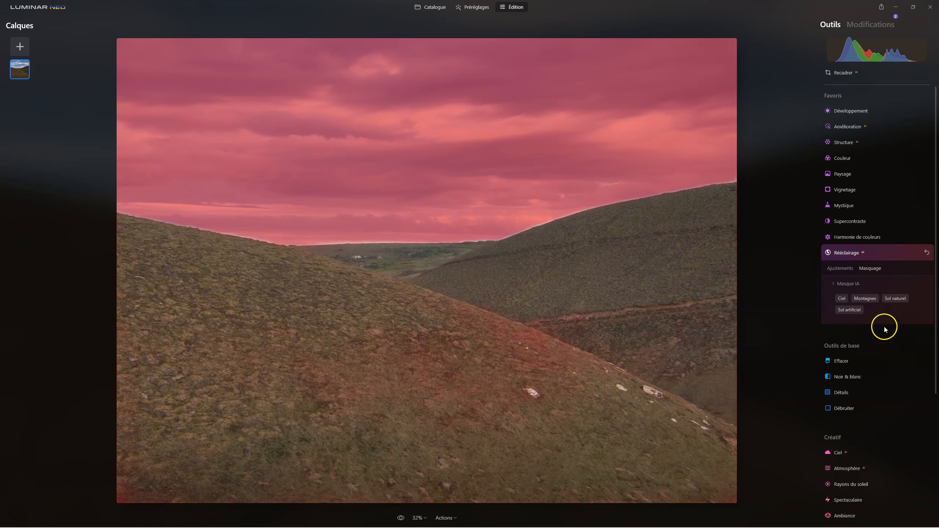
pyautogui.click(845, 270)
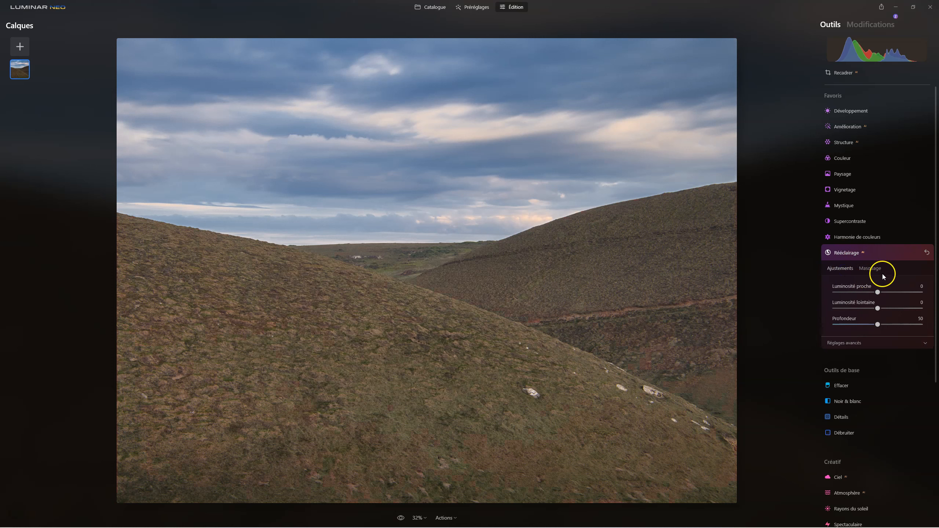
# Erase the leftover mask from the foreground hill and lower slopes with the mask brush, raising its Intensité to 100
pyautogui.click(872, 269)
pyautogui.click(851, 284)
pyautogui.click(851, 284)
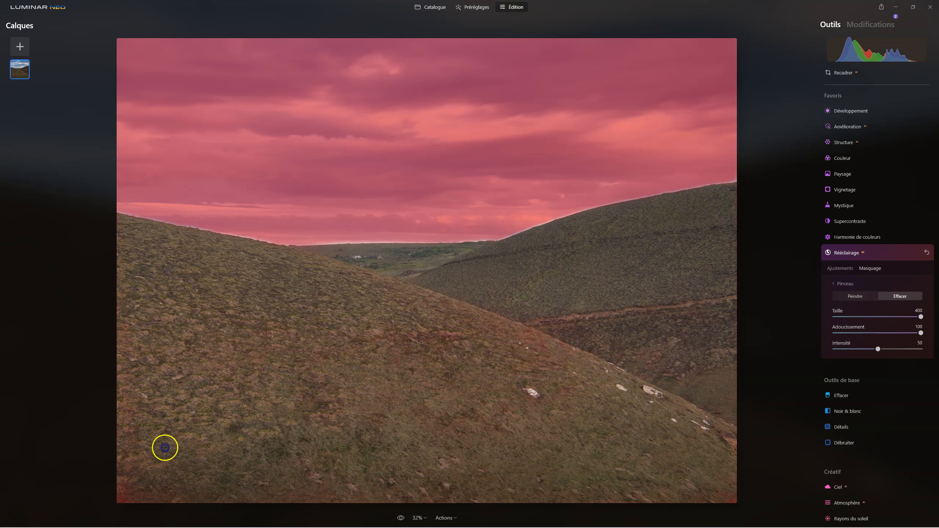
pyautogui.moveTo(114, 487); pyautogui.dragTo(223, 502)
pyautogui.moveTo(880, 349); pyautogui.dragTo(921, 349)
pyautogui.moveTo(367, 337)
pyautogui.mouseDown()
pyautogui.moveTo(532, 358)
pyautogui.moveTo(523, 371)
pyautogui.moveTo(536, 370)
pyautogui.mouseUp()
pyautogui.moveTo(605, 370)
pyautogui.mouseDown()
pyautogui.moveTo(378, 438)
pyautogui.moveTo(304, 501)
pyautogui.moveTo(513, 498)
pyautogui.mouseUp()
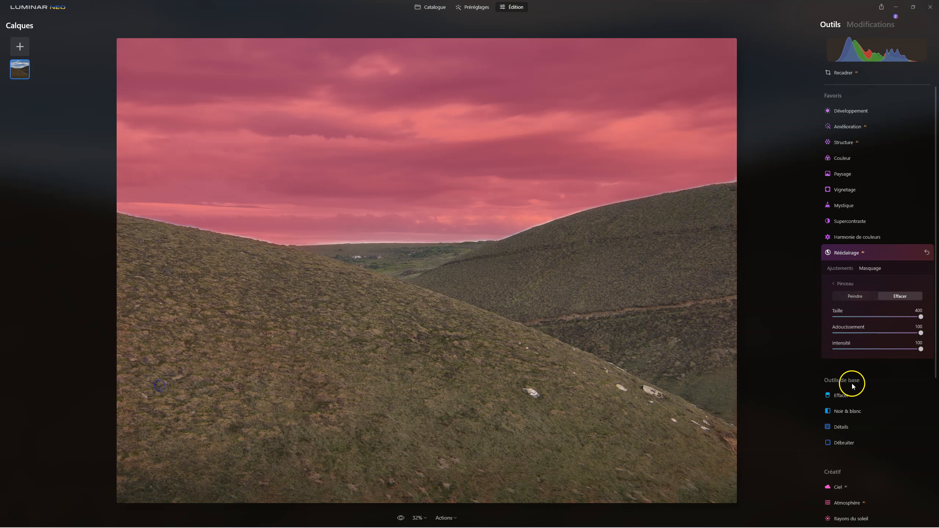
pyautogui.click(839, 283)
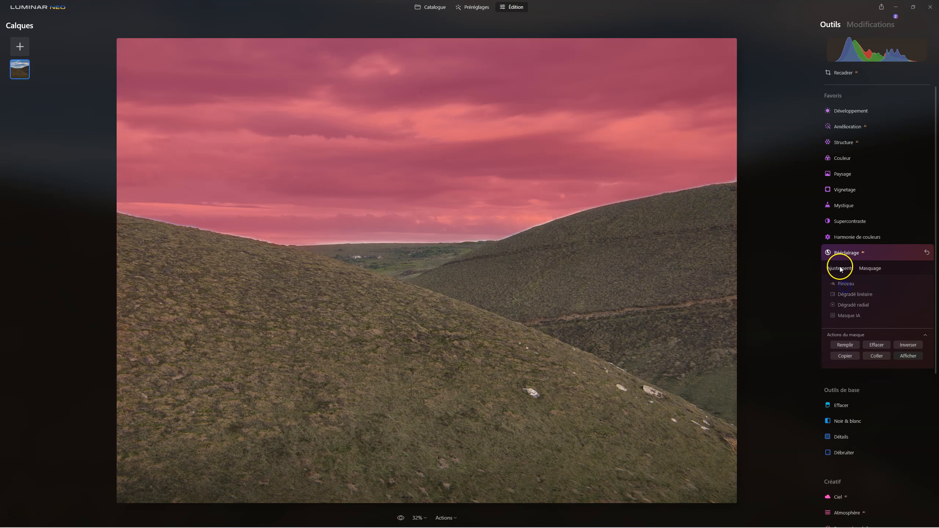
# Set Luminosité lointaine to 34 for the masked sky, compare before and after, and close the Rééclairage tool
pyautogui.click(841, 269)
pyautogui.click(878, 293)
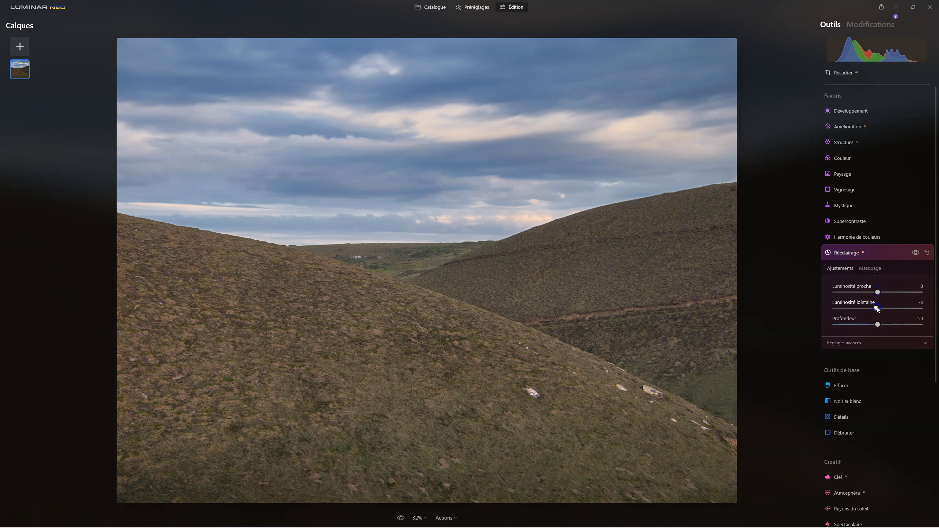
pyautogui.moveTo(920, 310); pyautogui.dragTo(896, 309)
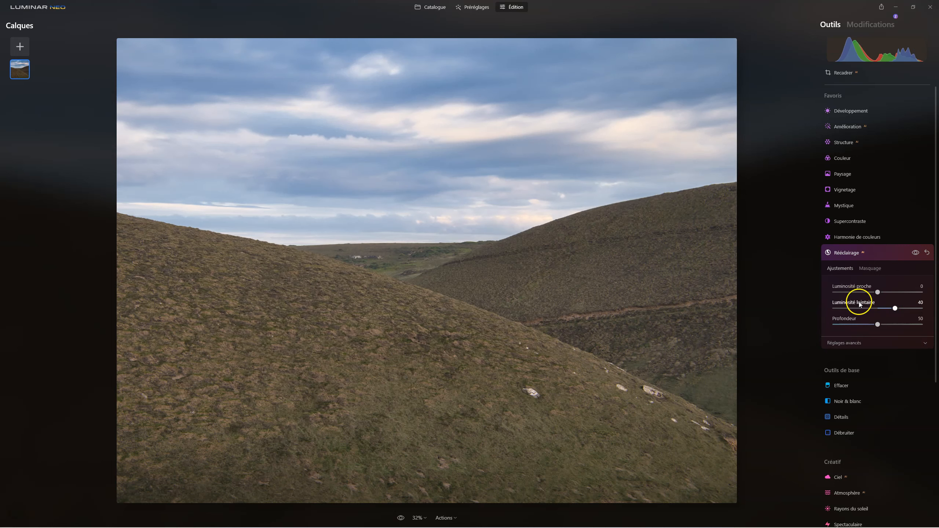
pyautogui.moveTo(895, 308); pyautogui.dragTo(879, 310)
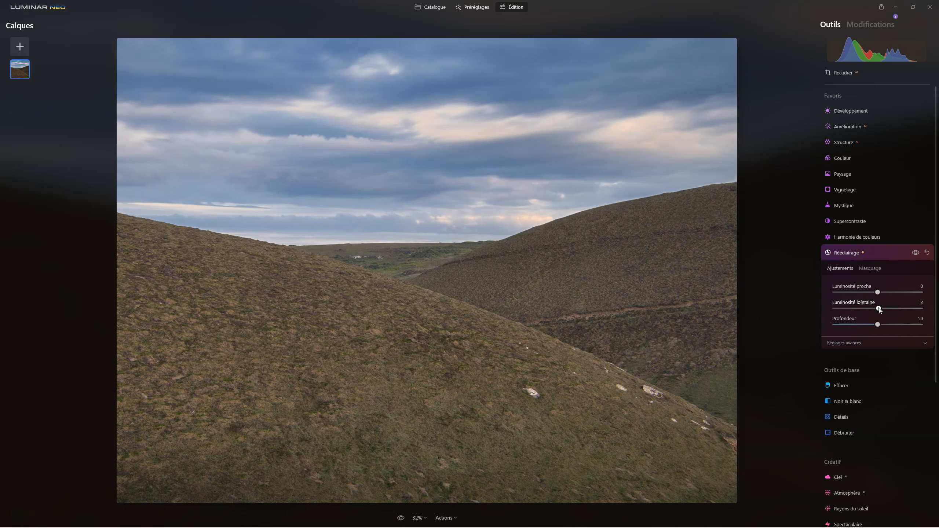
pyautogui.moveTo(879, 309); pyautogui.dragTo(895, 309)
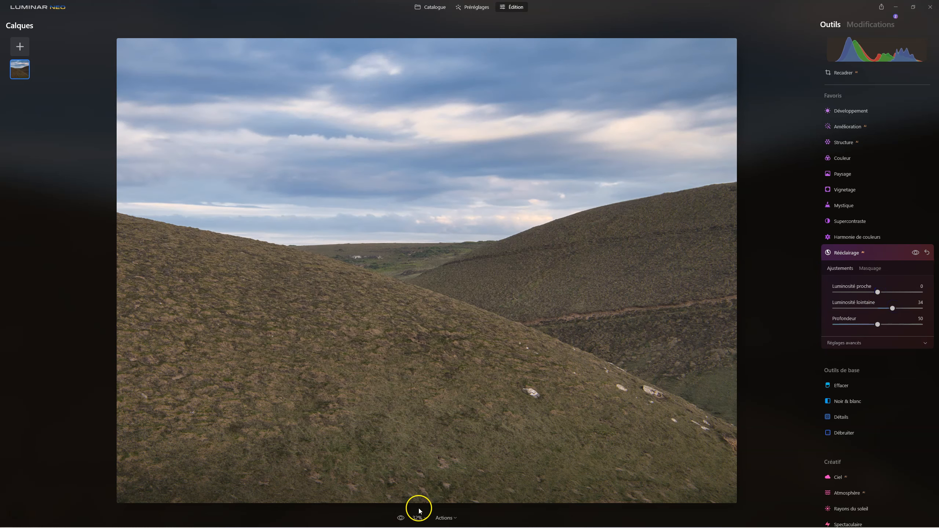
pyautogui.click(401, 518)
pyautogui.click(846, 253)
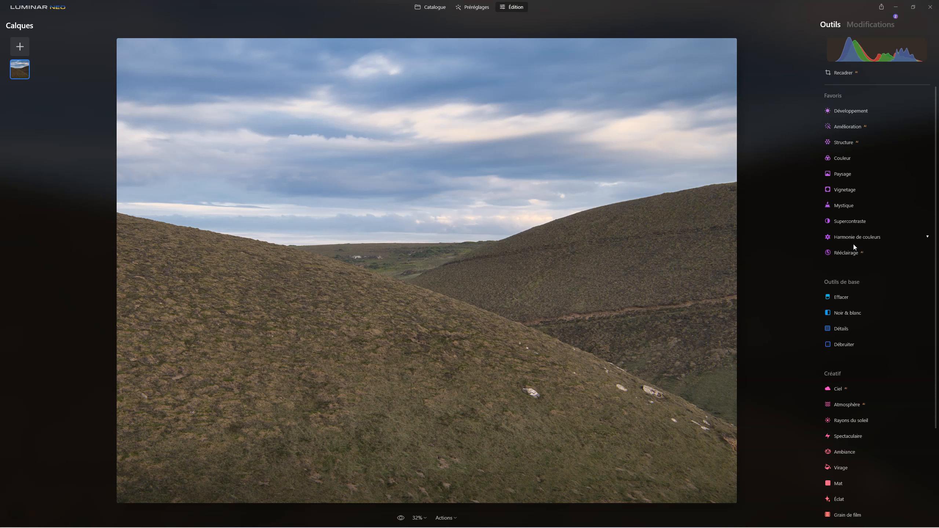
# Crop the photo to the 1:1 (Carré) ratio, with the frame shifted slightly toward the right-hand hill
pyautogui.click(835, 74)
pyautogui.click(869, 108)
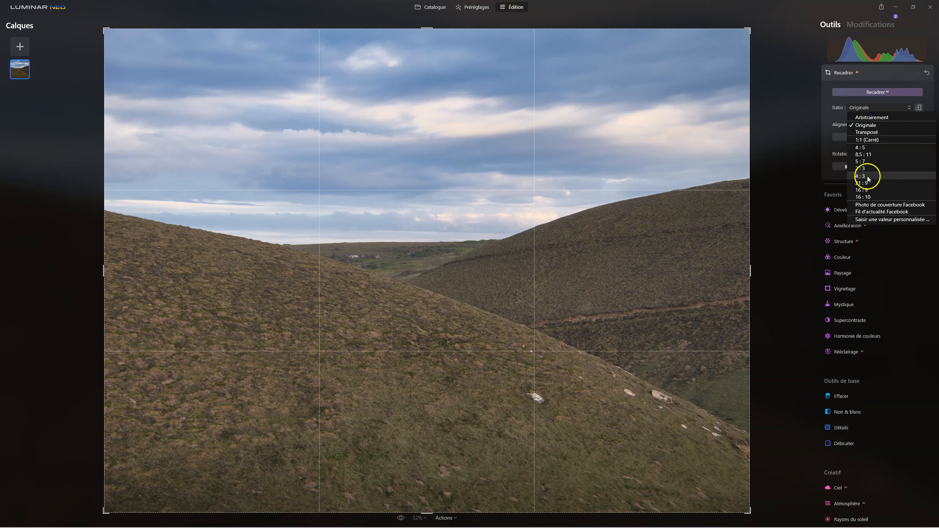
pyautogui.click(868, 140)
pyautogui.moveTo(577, 231)
pyautogui.mouseDown()
pyautogui.moveTo(457, 233)
pyautogui.moveTo(571, 234)
pyautogui.moveTo(560, 234)
pyautogui.mouseUp()
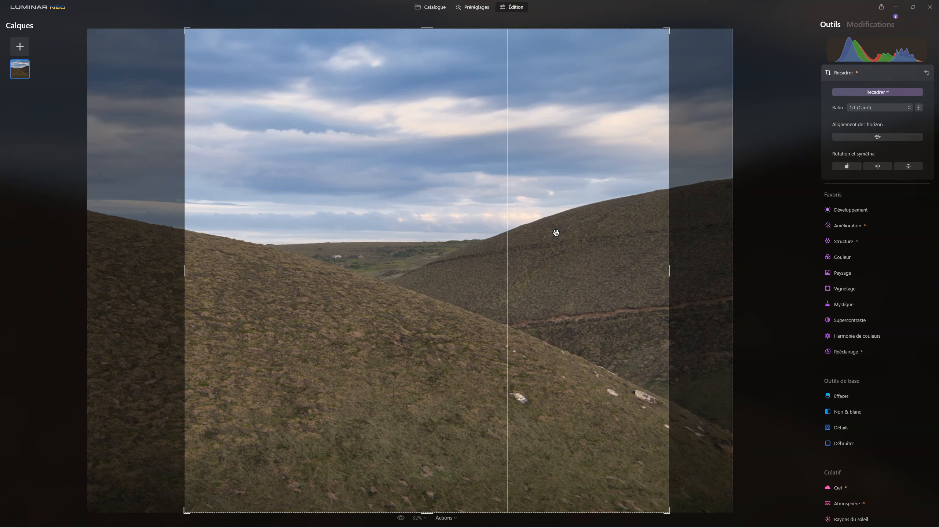
pyautogui.press('Return')
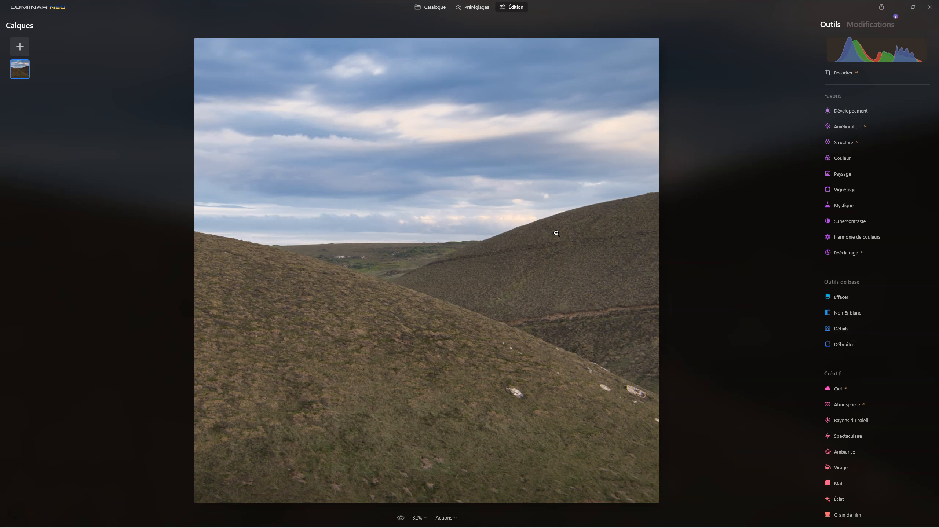
pyautogui.click(558, 230)
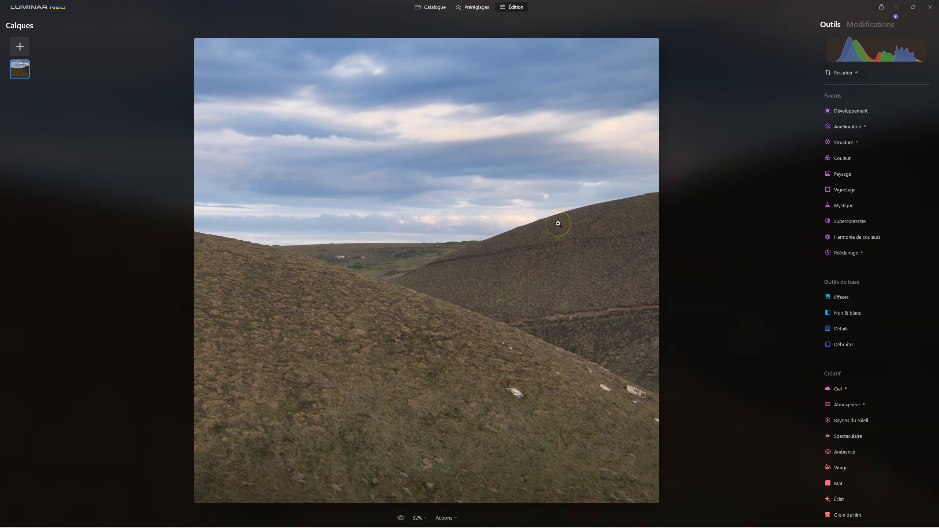